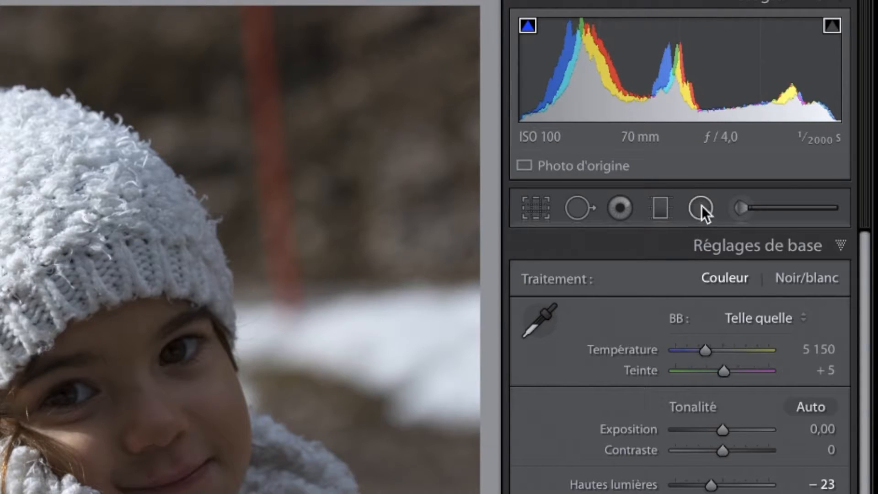
- Activate the radial filter and load the Hautes lumières effect preset
{"action": "left_click", "coordinate": [700, 209]}
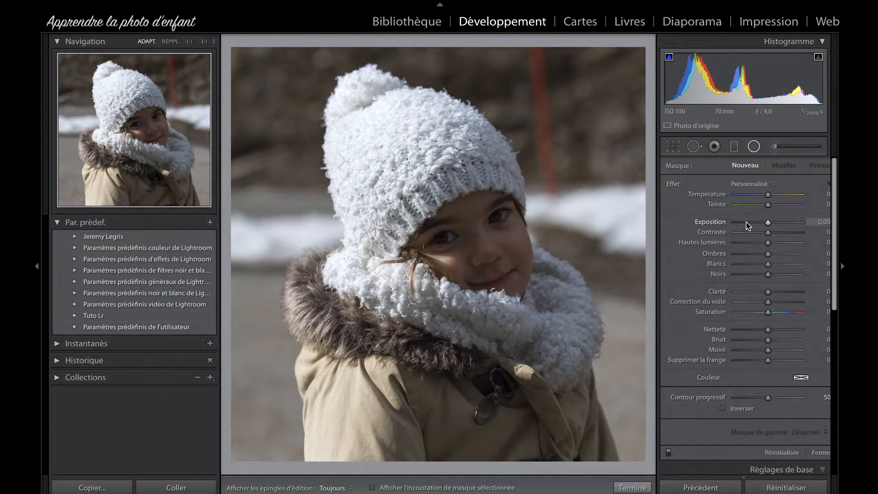
{"action": "left_click", "coordinate": [773, 184]}
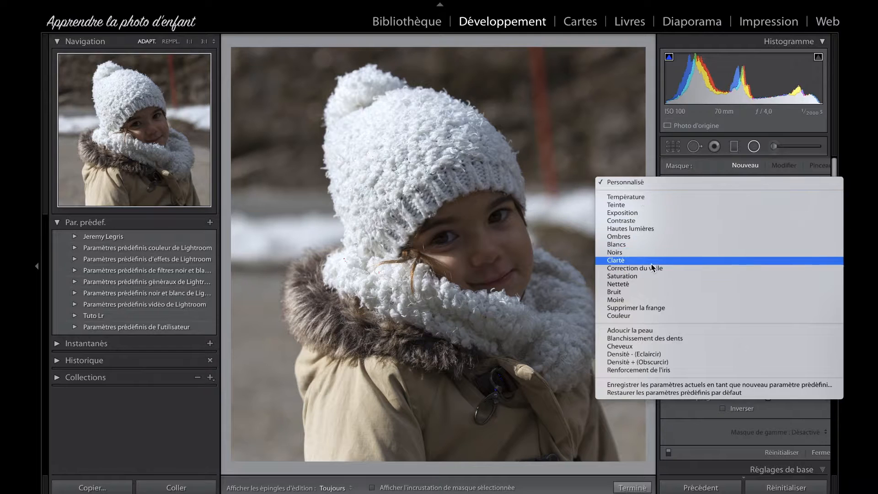
{"action": "left_click", "coordinate": [640, 229]}
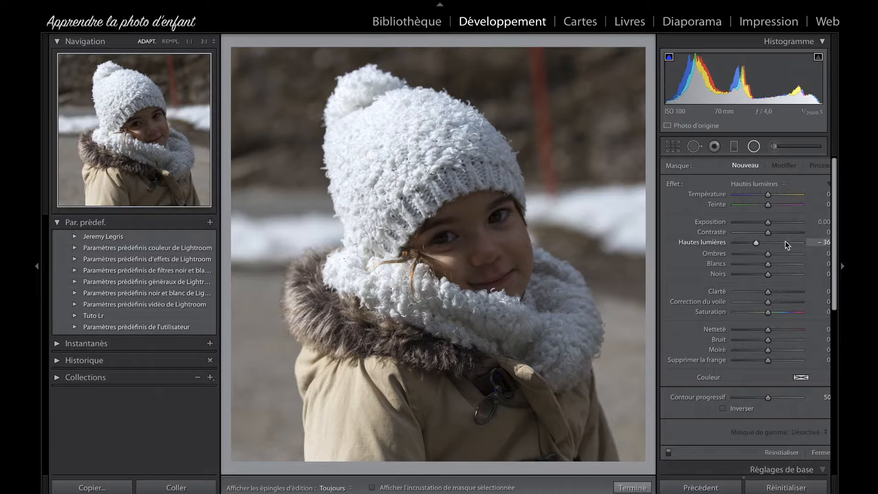
- Try the Saturation, Adoucir la peau and Renforcement de l'iris effect presets one after another
{"action": "left_click", "coordinate": [767, 184]}
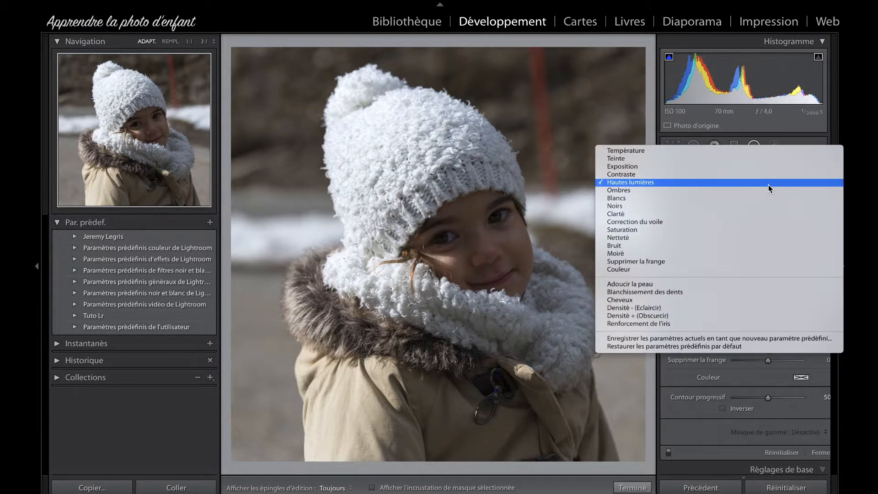
{"action": "left_click", "coordinate": [642, 229]}
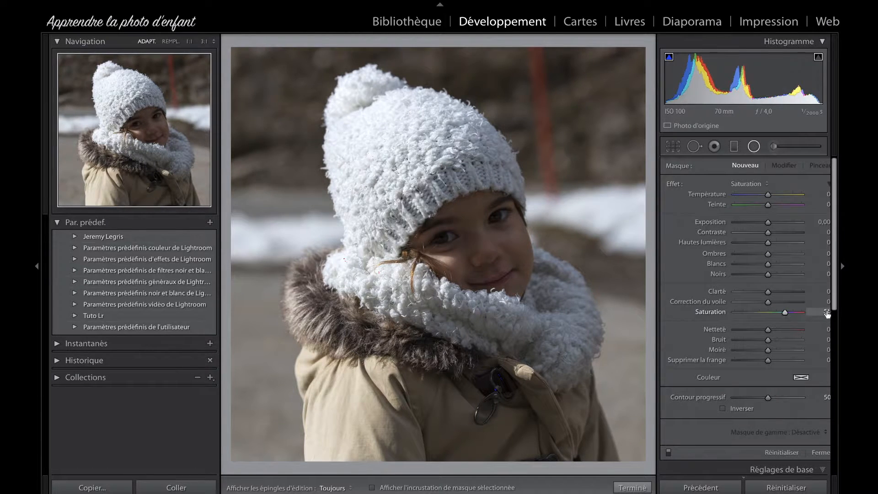
{"action": "left_click", "coordinate": [766, 185]}
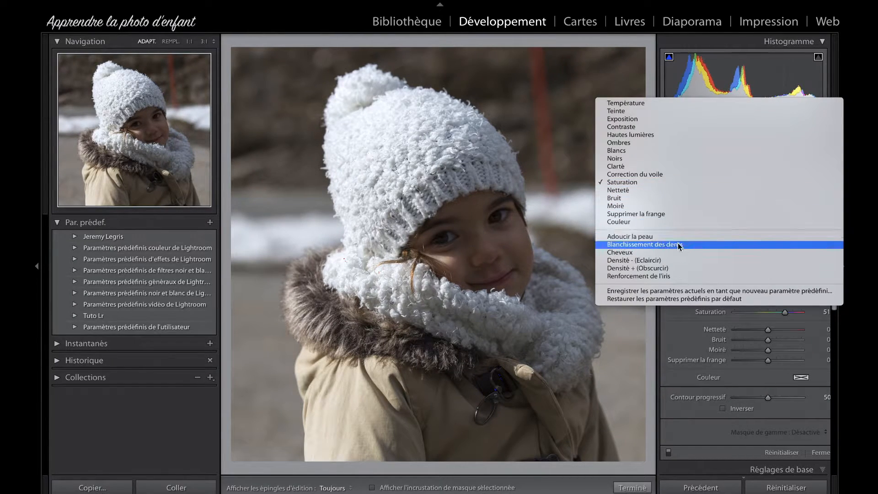
{"action": "left_click", "coordinate": [645, 237]}
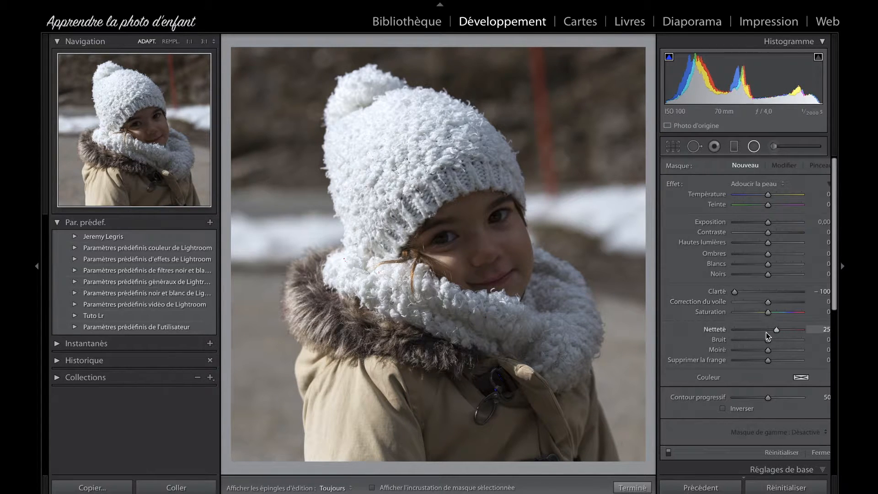
{"action": "left_click", "coordinate": [761, 182]}
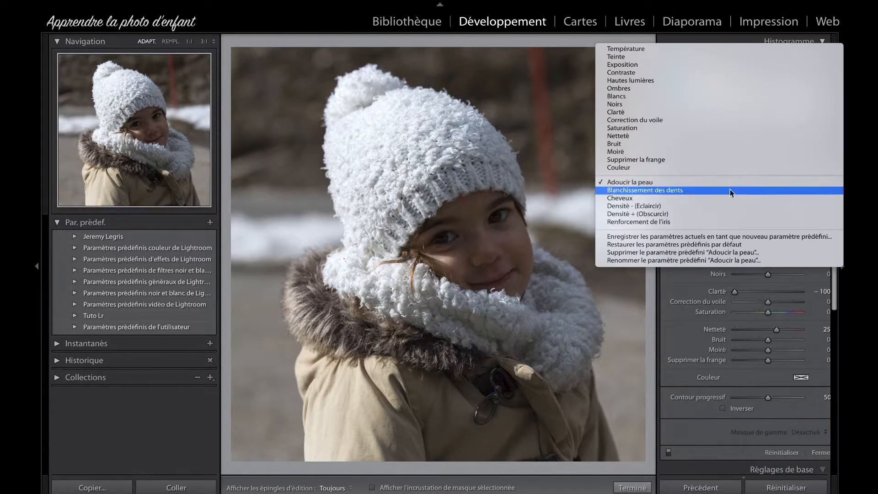
{"action": "left_click", "coordinate": [653, 222]}
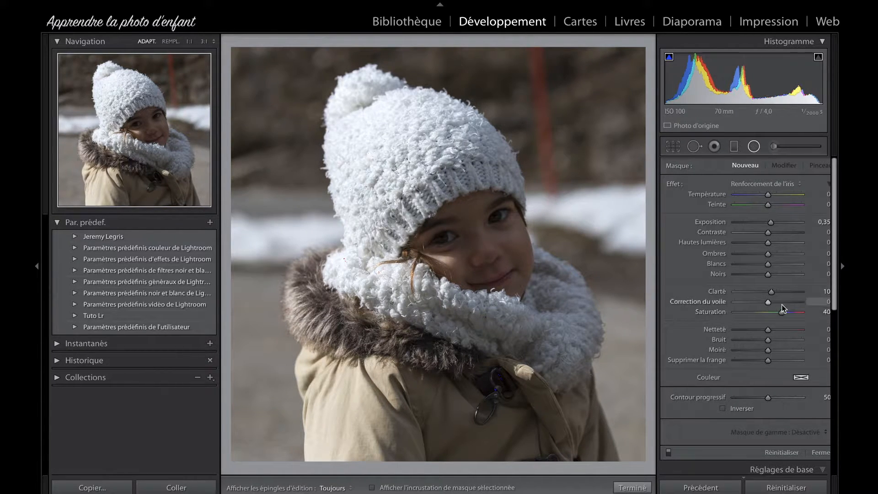
- Set the filter's Contraste to 30, Hautes lumières to −55, Ombres to 32, Blancs to −34, Noirs to 35 and Correction du voile to −52
{"action": "left_click", "coordinate": [776, 186]}
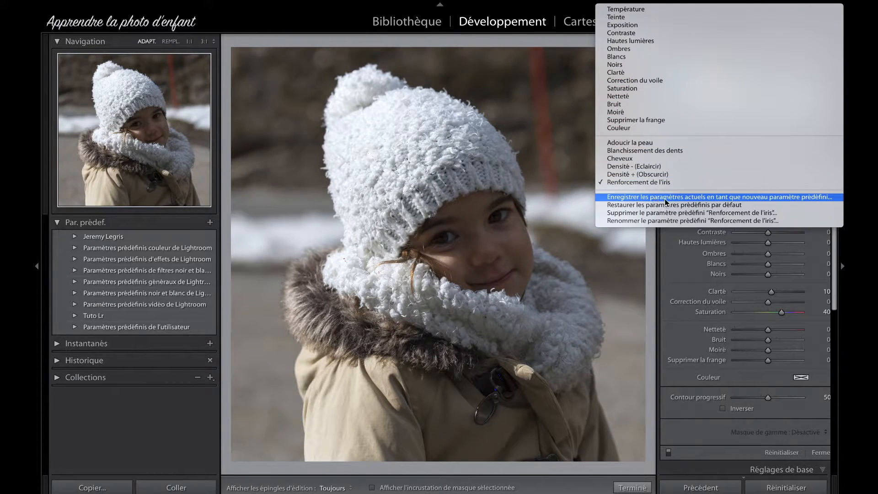
{"action": "left_click", "coordinate": [723, 198]}
{"action": "left_click_drag", "start_coordinate": [767, 254], "coordinate": [752, 303]}
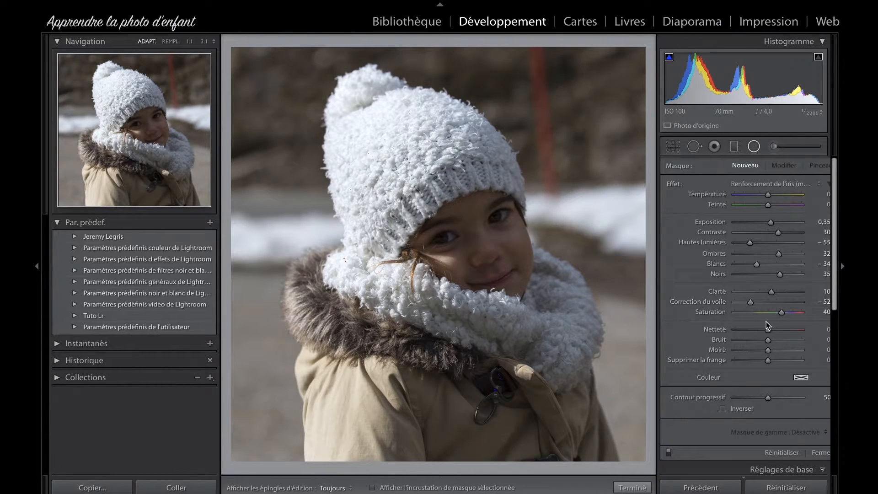
- Save the current radial filter settings as a new effect preset named Test
{"action": "left_click", "coordinate": [772, 185]}
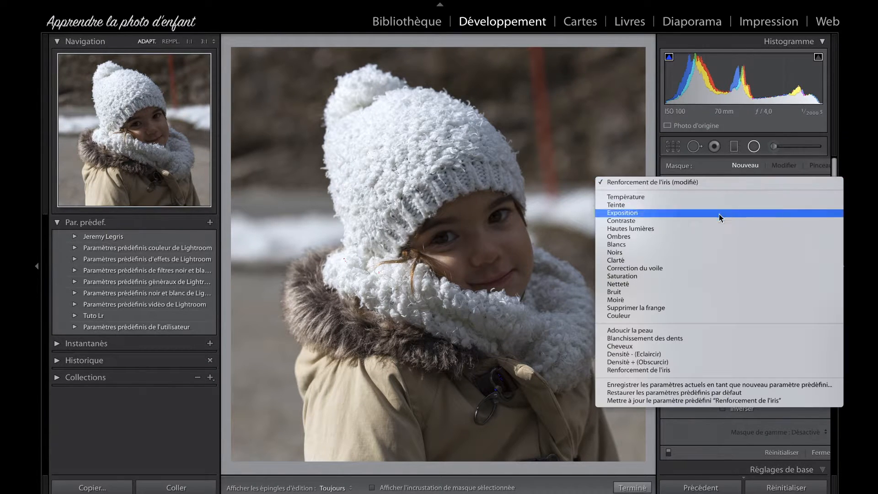
{"action": "left_click", "coordinate": [680, 385]}
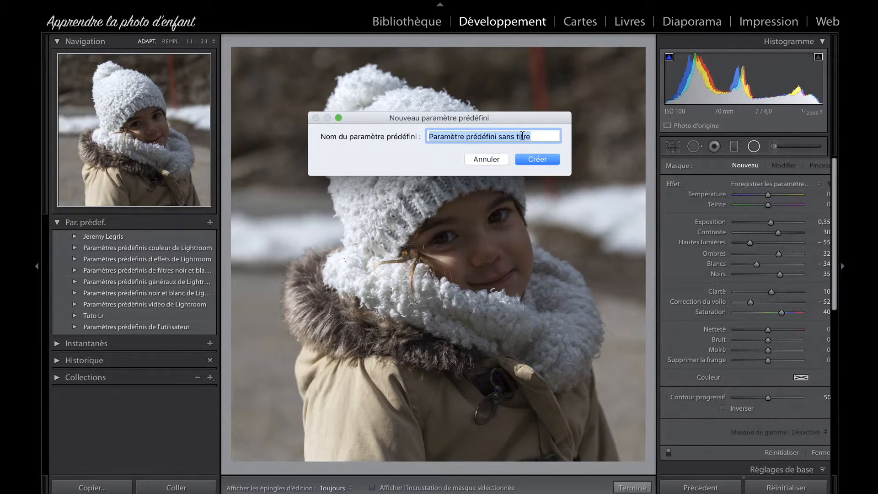
{"action": "type", "text": "Test"}
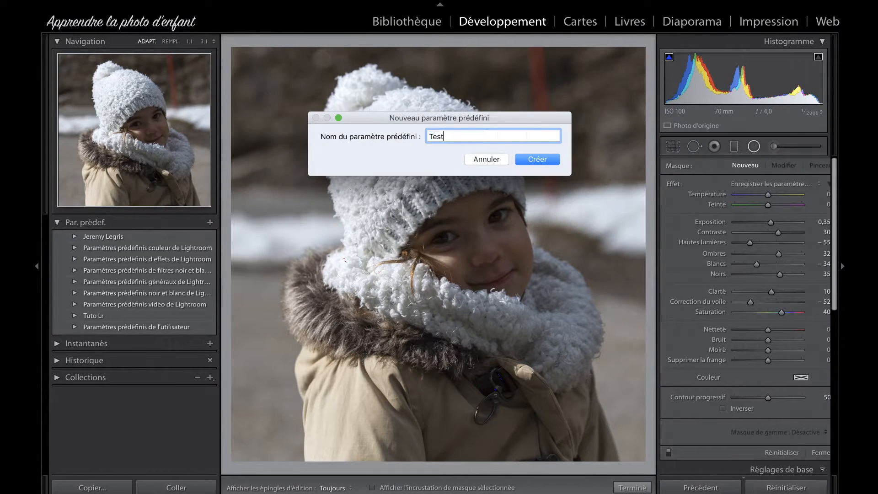
{"action": "left_click", "coordinate": [541, 160]}
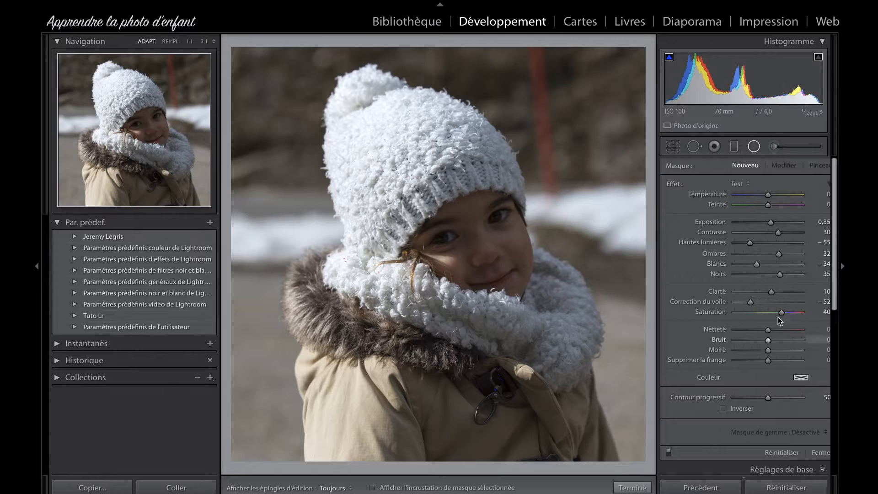
- Switch the effect to the Ombres preset and reload the saved Test preset
{"action": "left_click", "coordinate": [745, 188]}
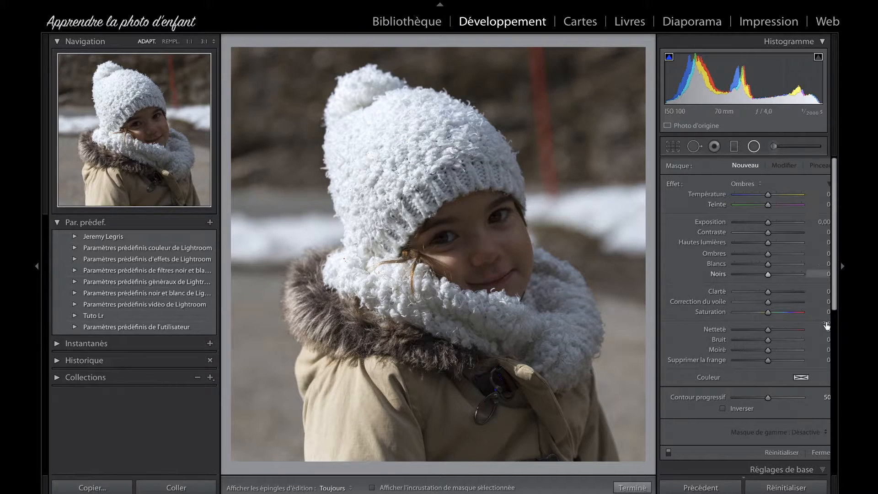
{"action": "left_click", "coordinate": [758, 182]}
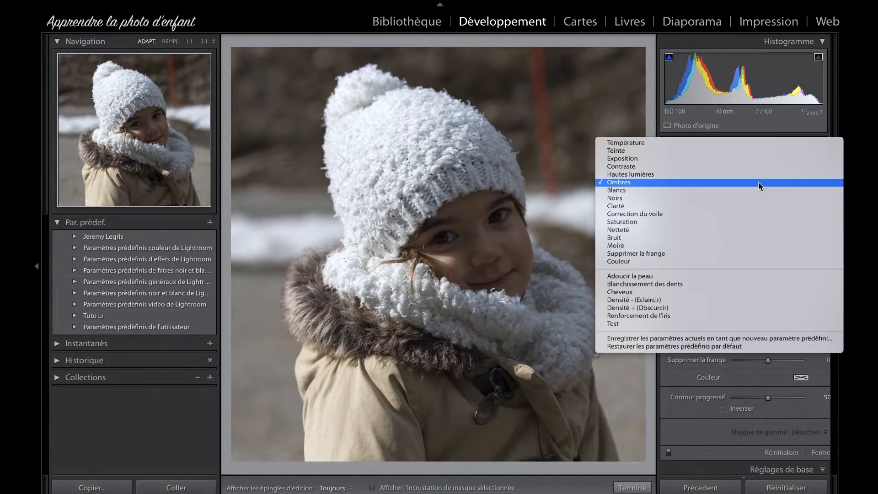
{"action": "left_click", "coordinate": [619, 324]}
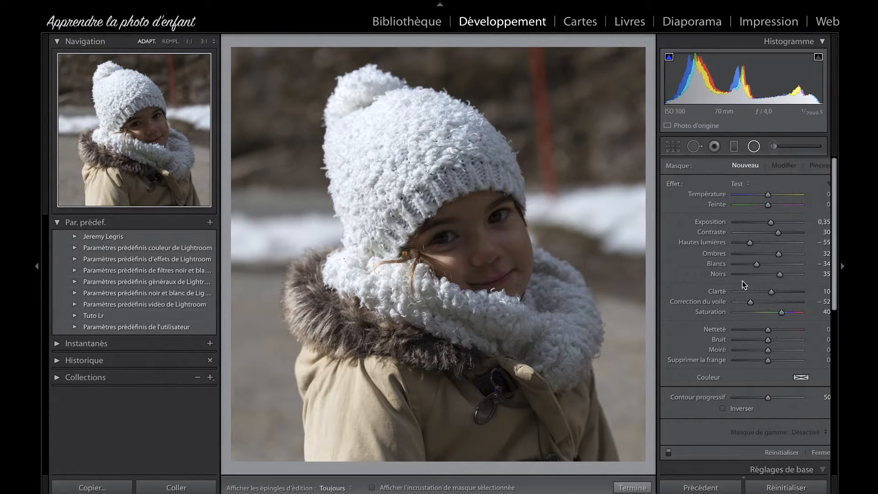
- Delete the Test effect preset
{"action": "left_click", "coordinate": [750, 185]}
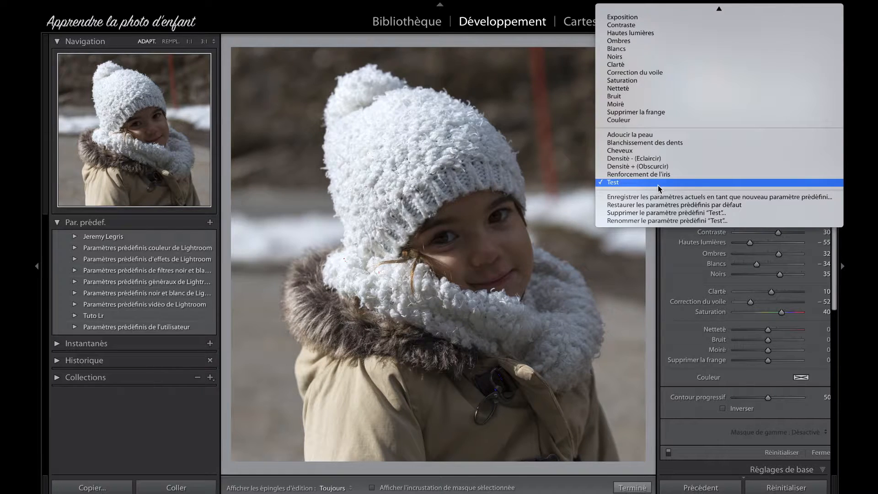
{"action": "left_click", "coordinate": [680, 213]}
{"action": "left_click", "coordinate": [526, 178]}
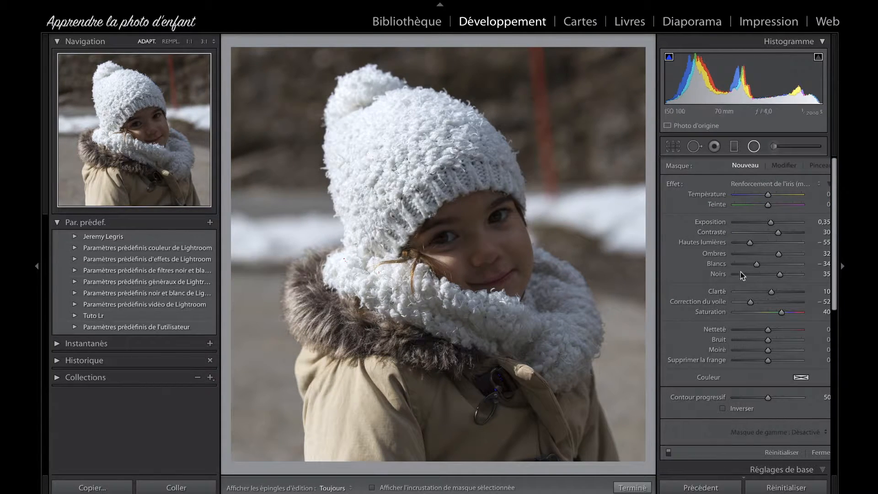
- Restore the default effect presets and load the Température effect preset
{"action": "left_click", "coordinate": [775, 183]}
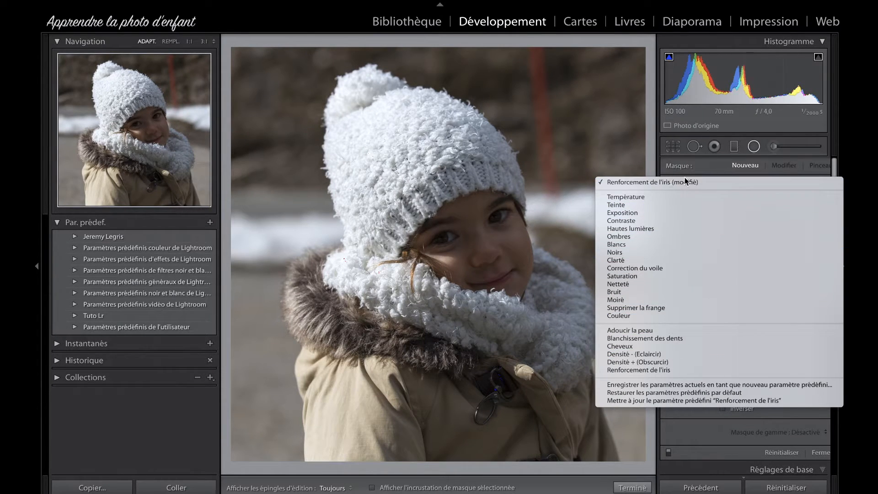
{"action": "left_click", "coordinate": [667, 393]}
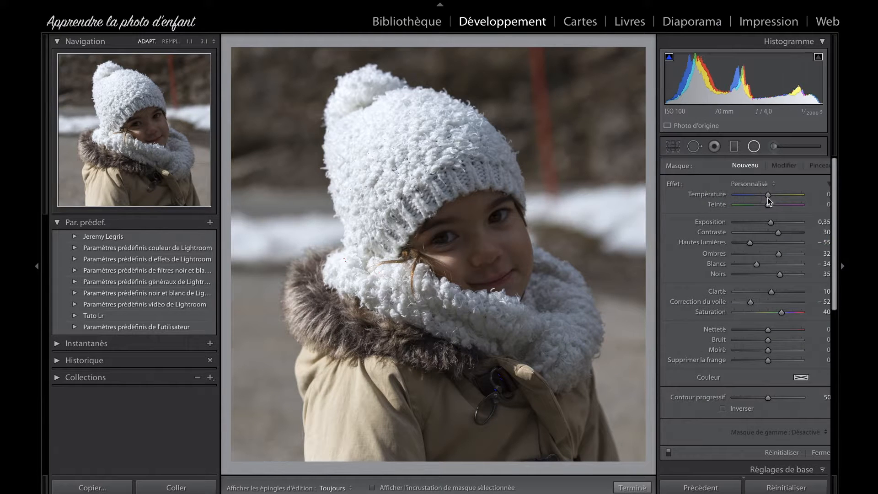
{"action": "left_click", "coordinate": [774, 184]}
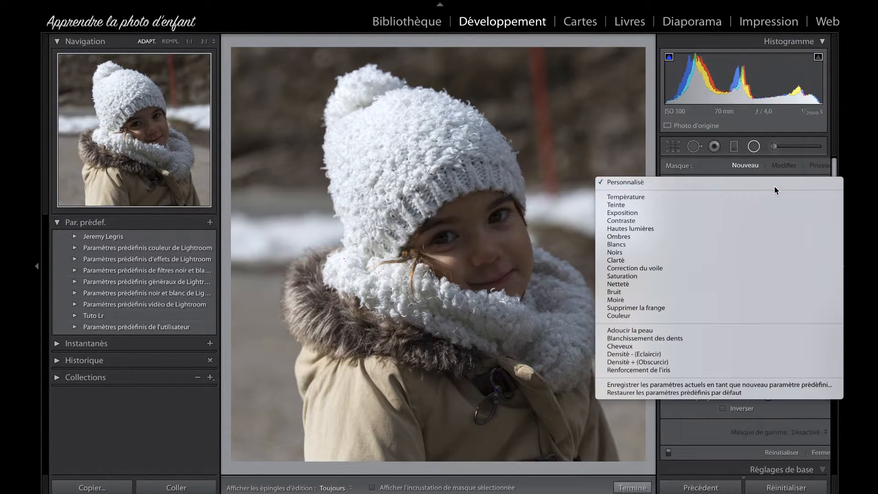
{"action": "left_click", "coordinate": [645, 197]}
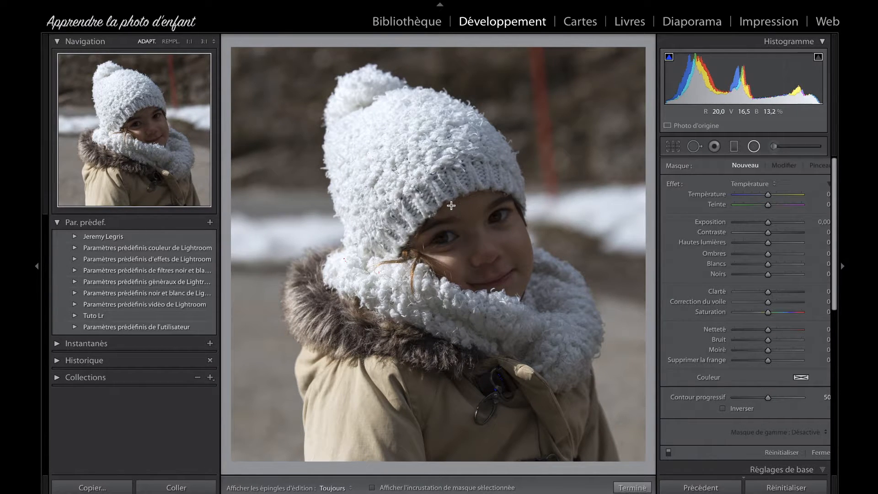
- Draw a circular radial filter centred on the child's face and display its mask overlay
{"action": "left_click_drag", "start_coordinate": [451, 206], "coordinate": [516, 270]}
{"action": "key", "text": "ctrl+z"}
{"action": "key", "text": "shift"}
{"action": "left_click_drag", "start_coordinate": [456, 208], "coordinate": [526, 278]}
{"action": "left_click_drag", "start_coordinate": [435, 184], "coordinate": [476, 244]}
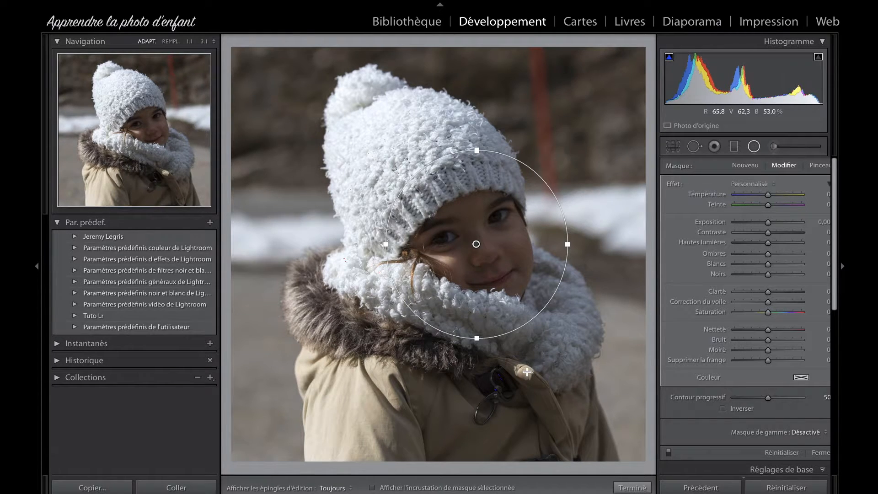
{"action": "key", "text": "o"}
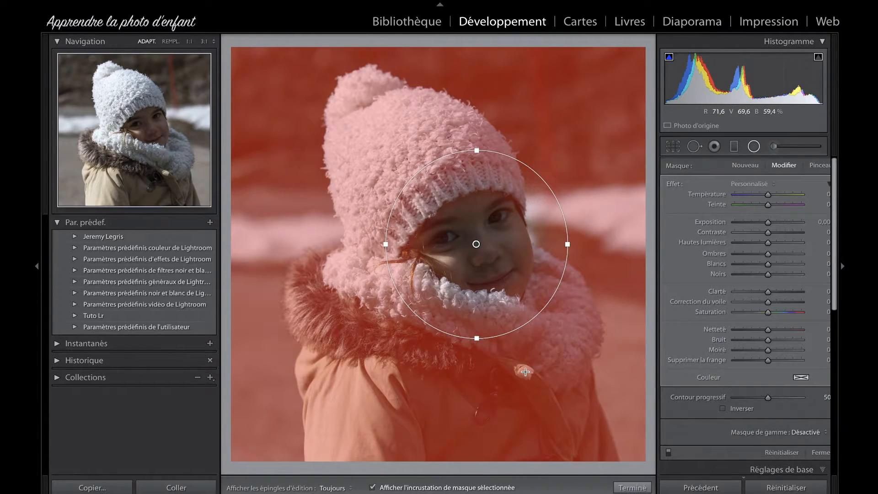